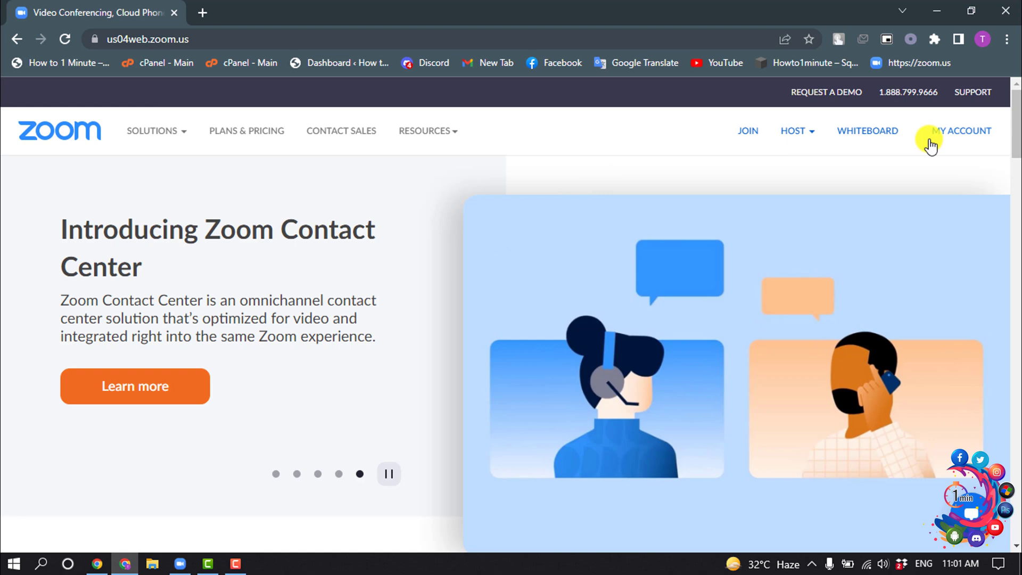
# - Open My Account to reach the profile's Sign In section with email and password
pyautogui.click(950, 135)
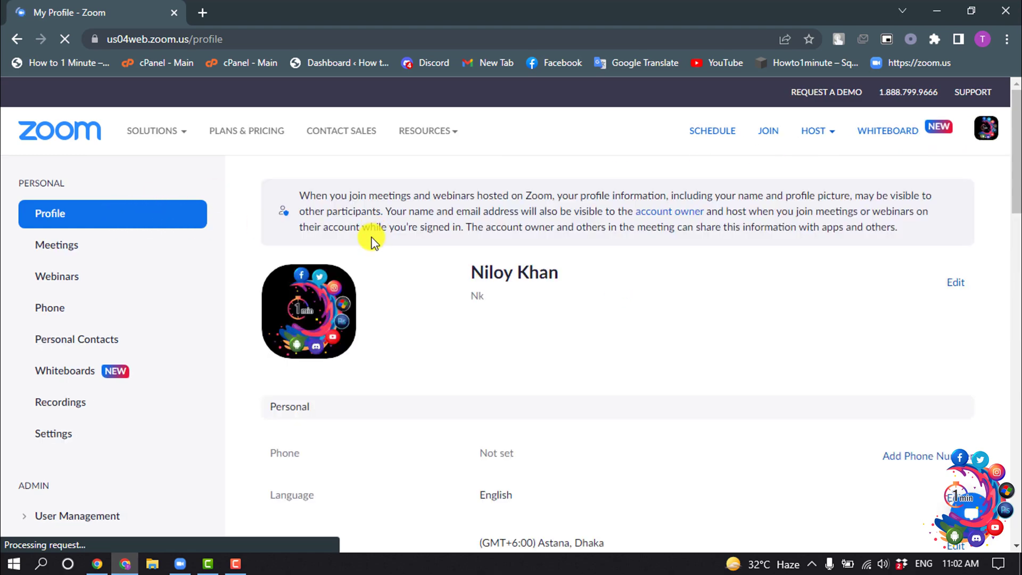
pyautogui.scroll(-3, 371, 239)
pyautogui.scroll(-3, 370, 238)
pyautogui.scroll(-2, 371, 239)
pyautogui.scroll(-2, 370, 239)
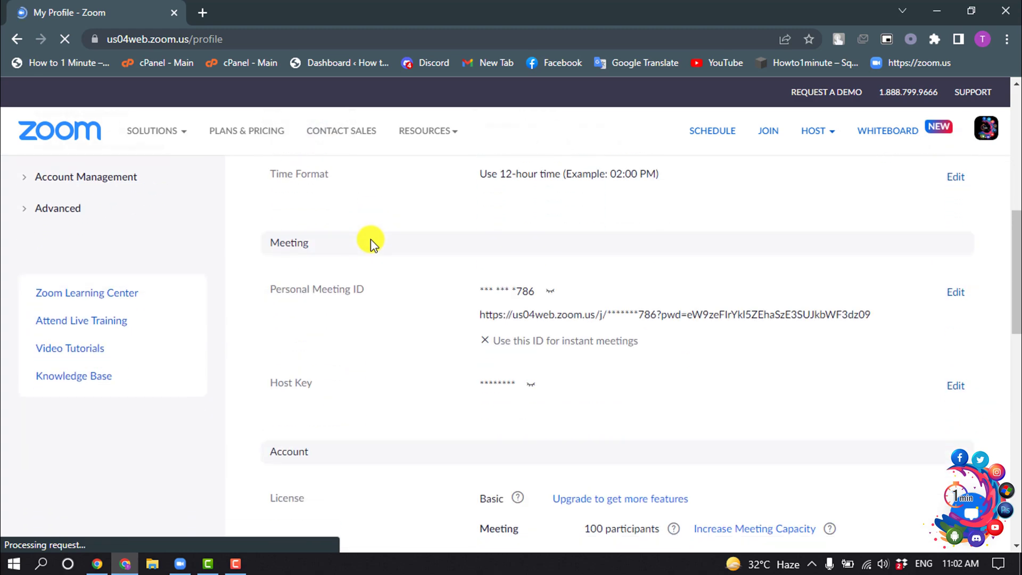
pyautogui.scroll(-3, 371, 238)
pyautogui.scroll(-1, 371, 239)
pyautogui.scroll(-1, 370, 239)
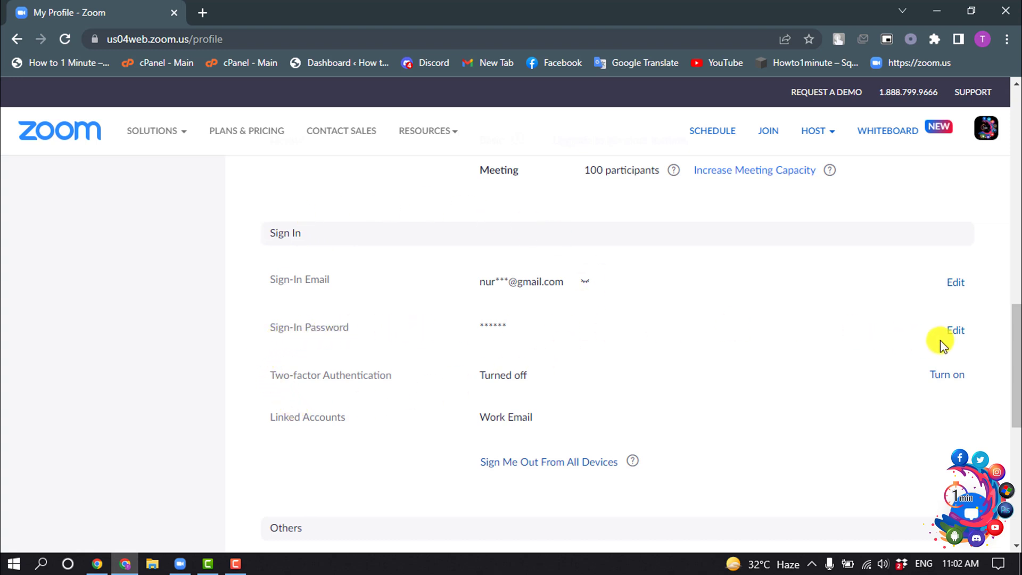
# - Edit the Sign-In Password, paste the old password, and focus the New Password field
pyautogui.click(955, 330)
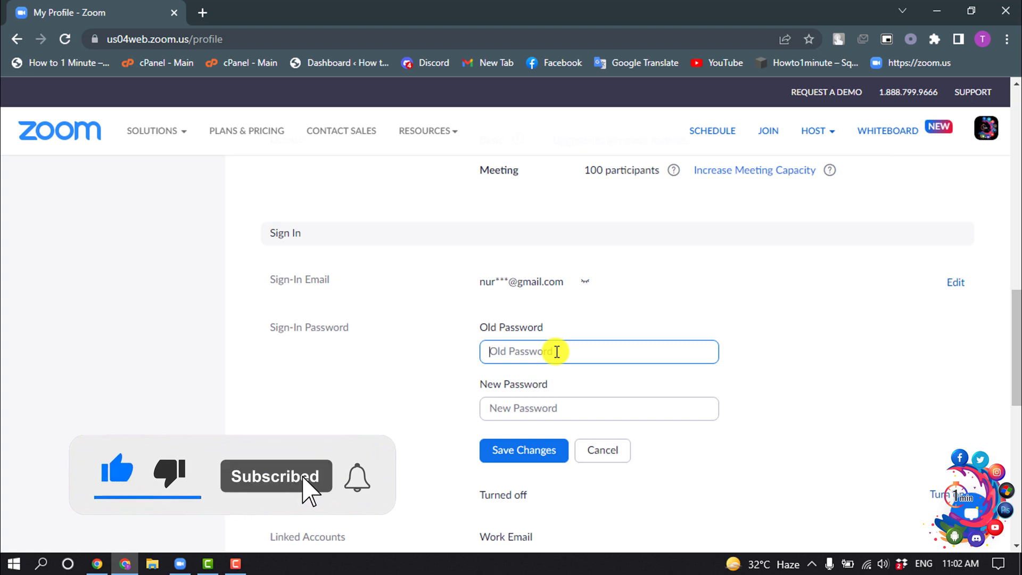
pyautogui.hotkey('ctrl', 'v')
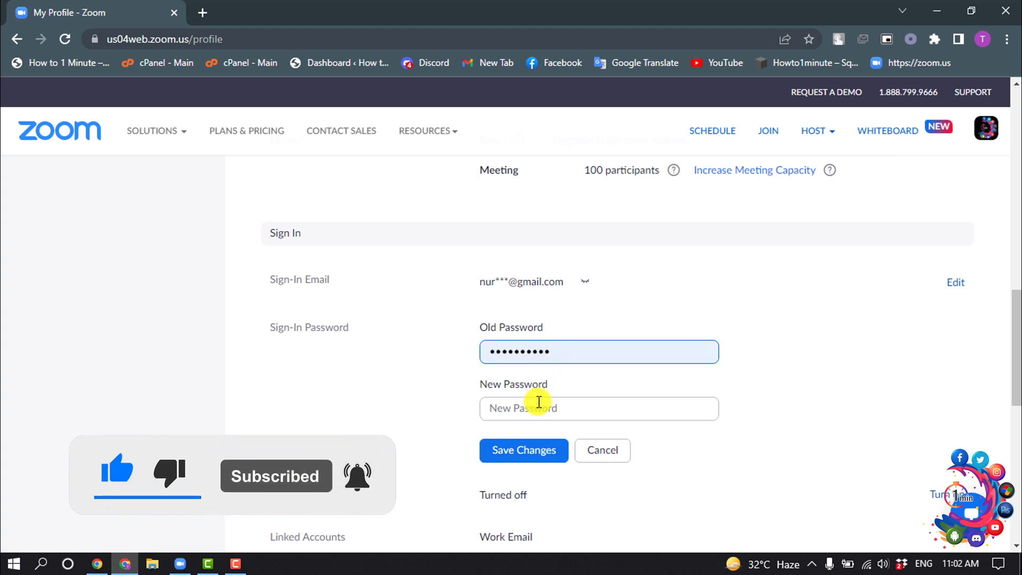
pyautogui.click(538, 407)
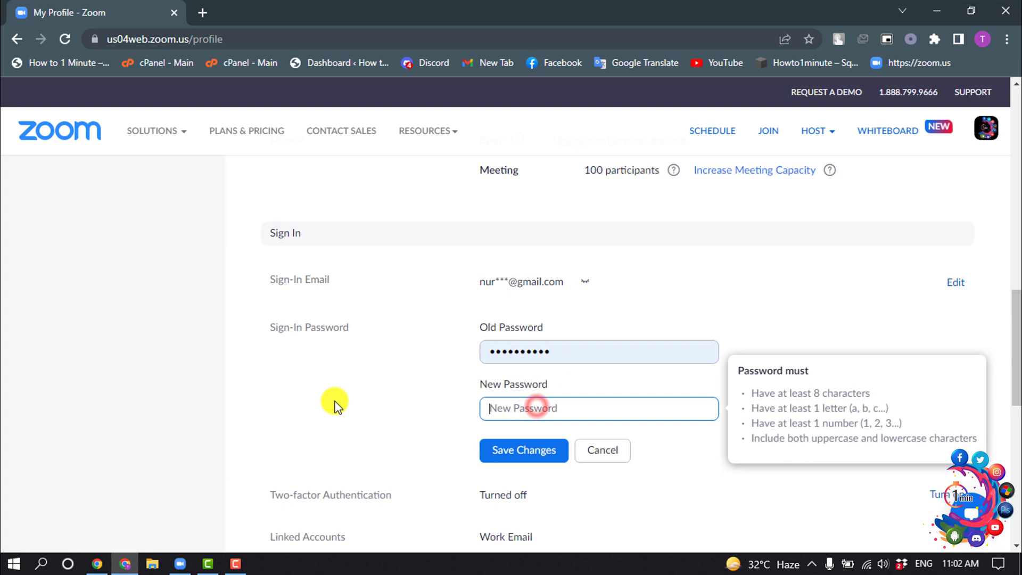